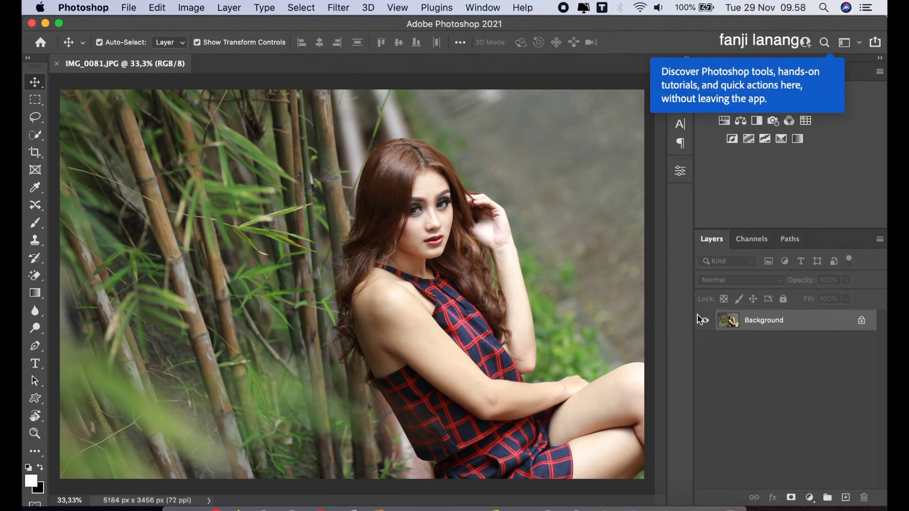
Step: Duplicate the Background layer and open the copy in the Camera Raw Filter
drag(770, 328, 846, 497)
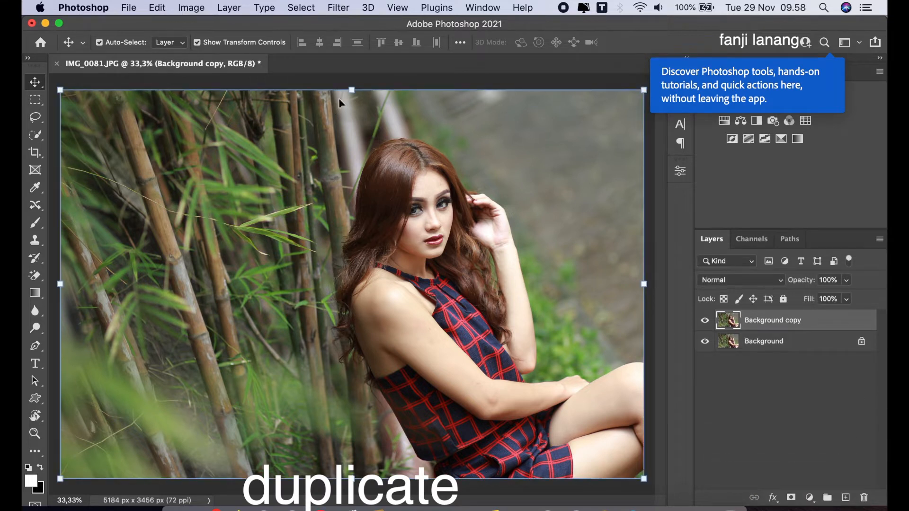
click(336, 13)
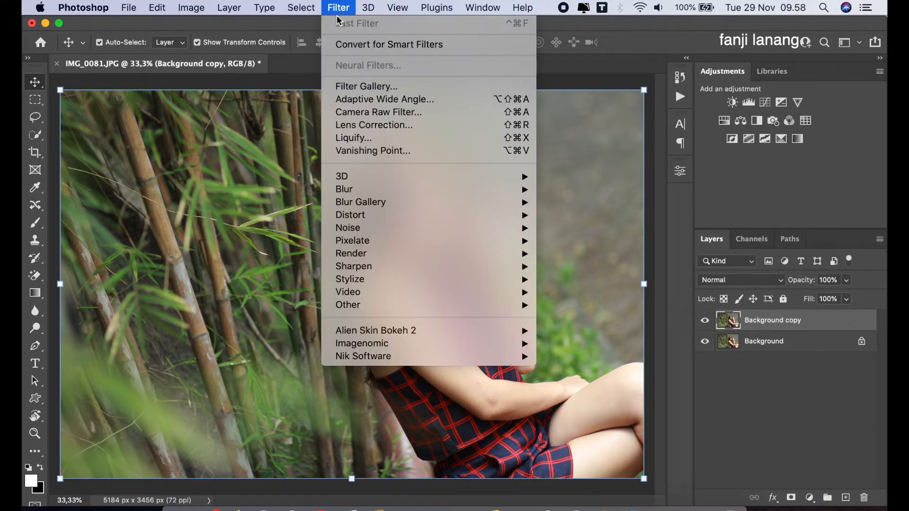
click(375, 113)
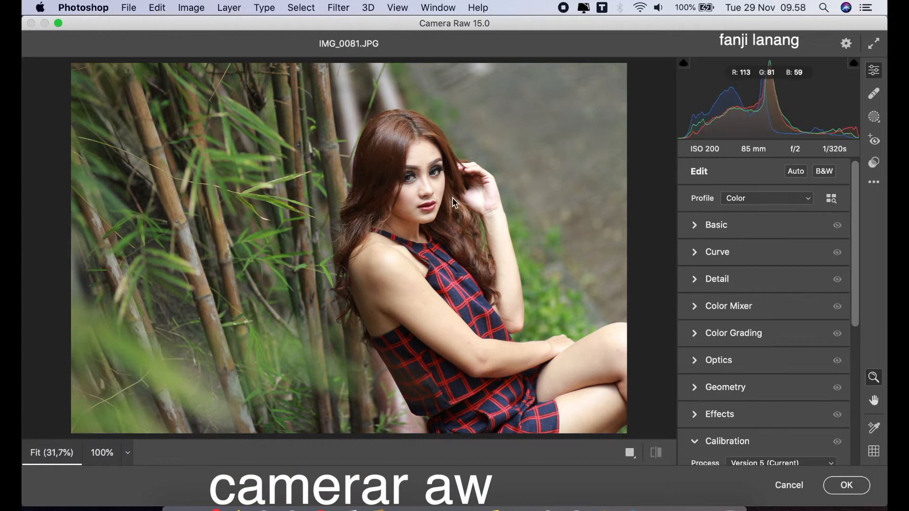
Step: Set the basic Highlights to -35, Shadows to +75 and Blacks to -35, and compare the photo with the default settings
click(695, 230)
click(740, 322)
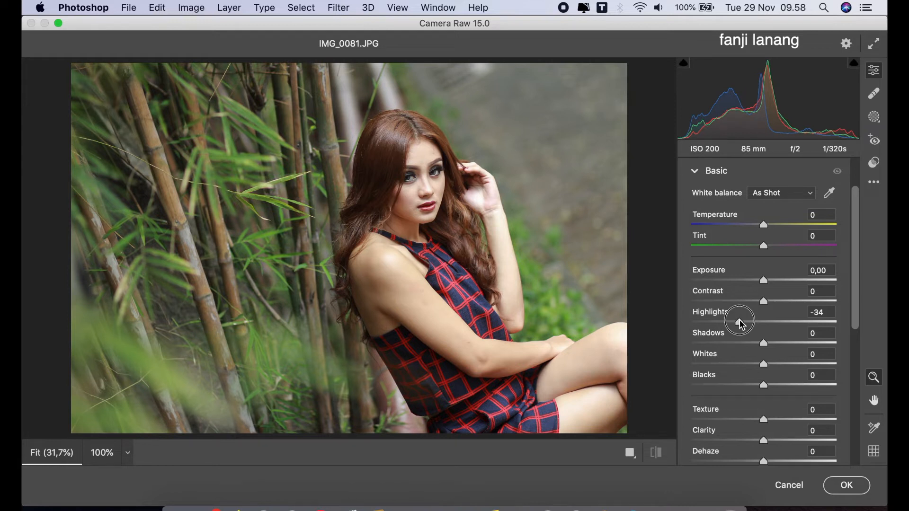
drag(740, 320, 821, 373)
drag(764, 384, 741, 393)
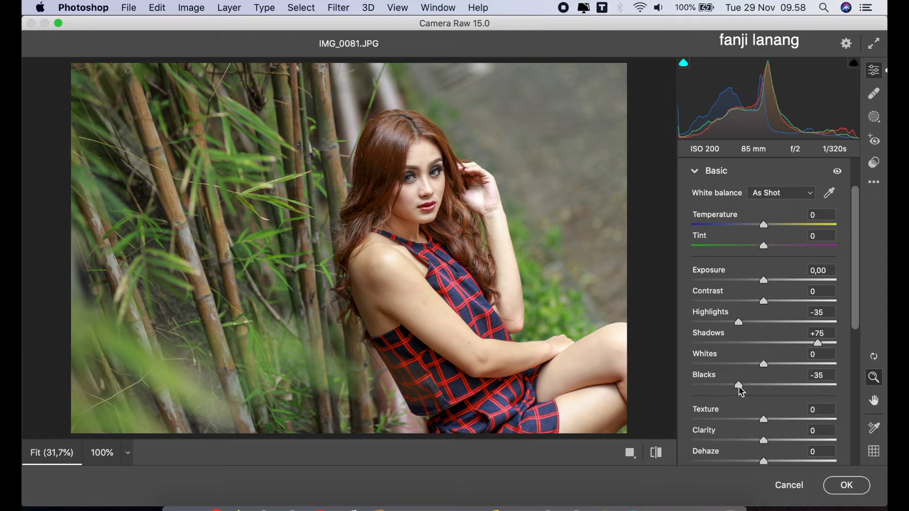
click(657, 454)
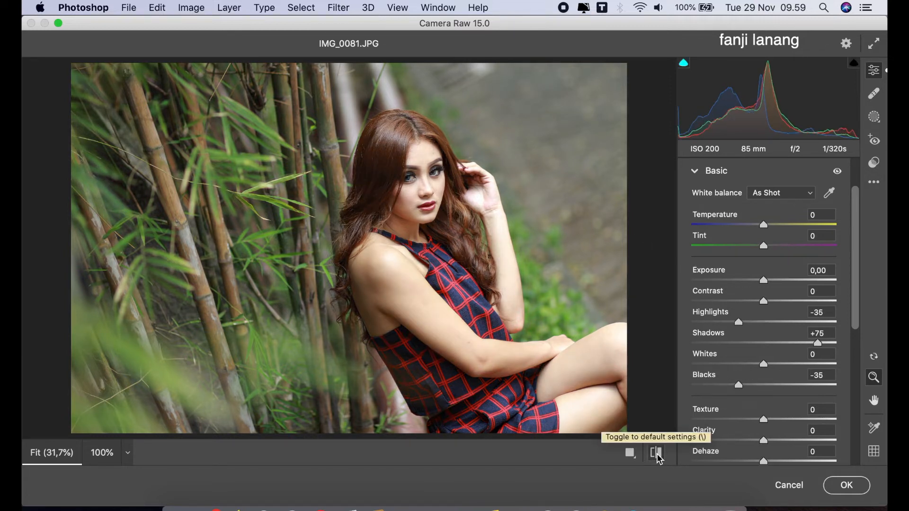
click(657, 455)
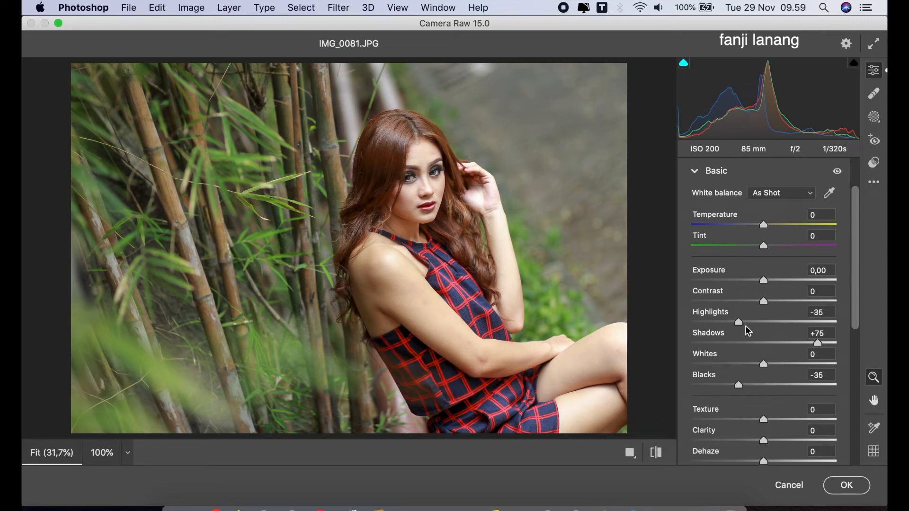
Step: Set the photo's Texture to -10 and Clarity to +10 in the Basic adjustments
click(759, 420)
drag(759, 420, 772, 445)
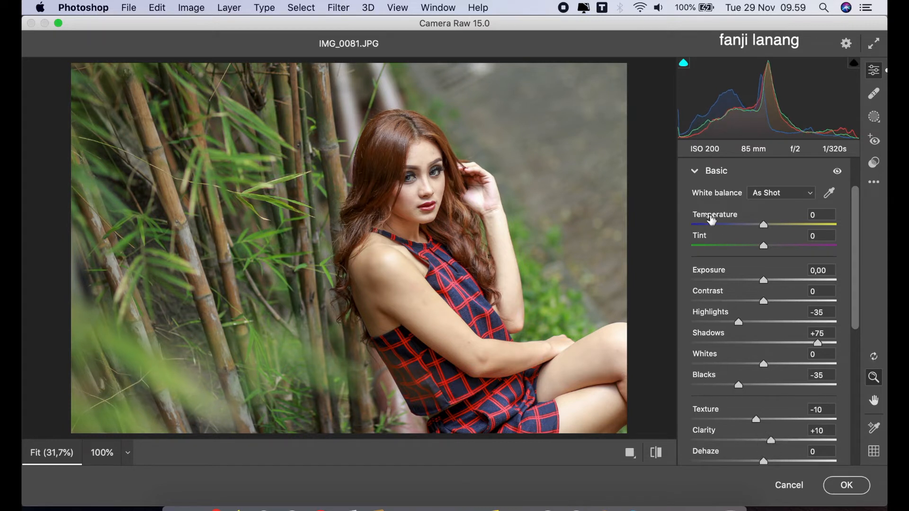
click(695, 172)
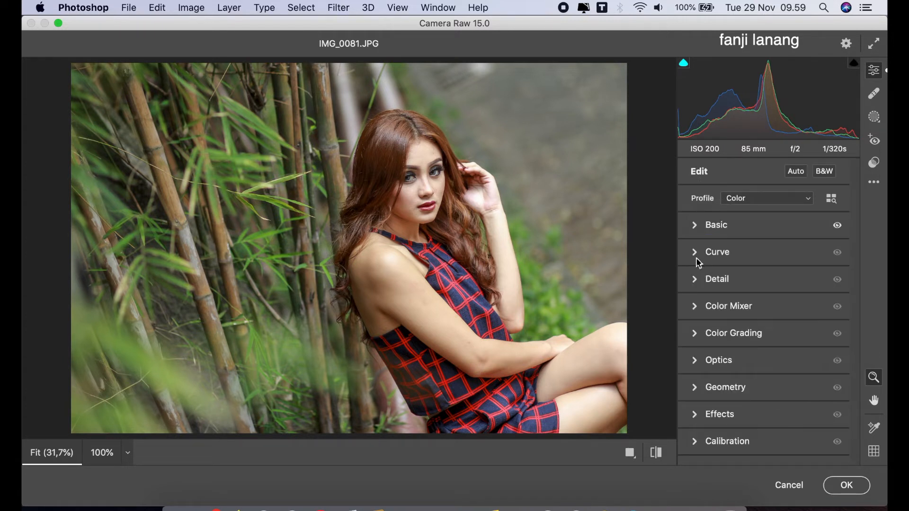
Step: Shape the point curve with one point at input 64, output 58 and another at input 194, output 193
click(695, 252)
click(739, 192)
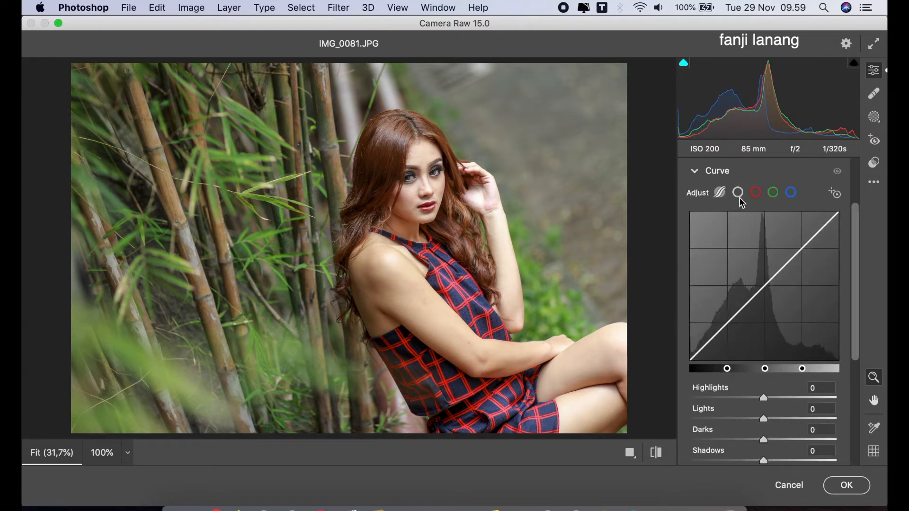
click(727, 325)
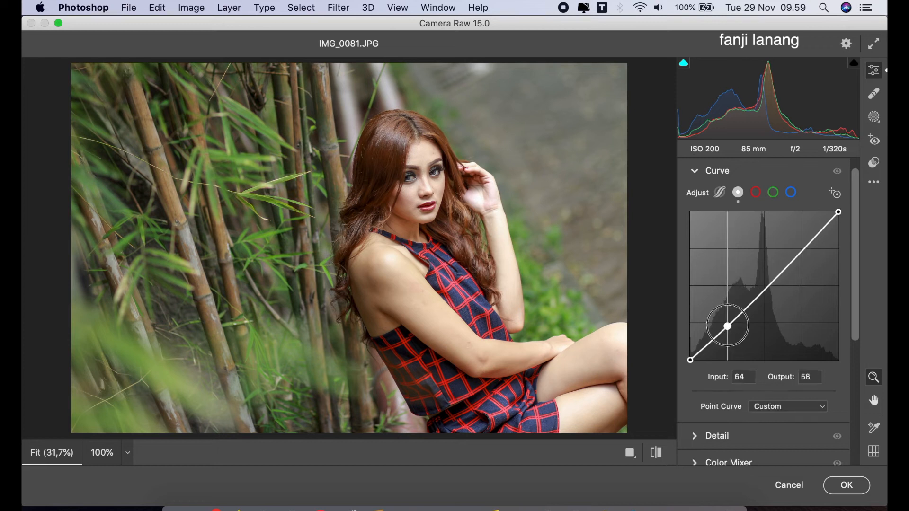
click(803, 247)
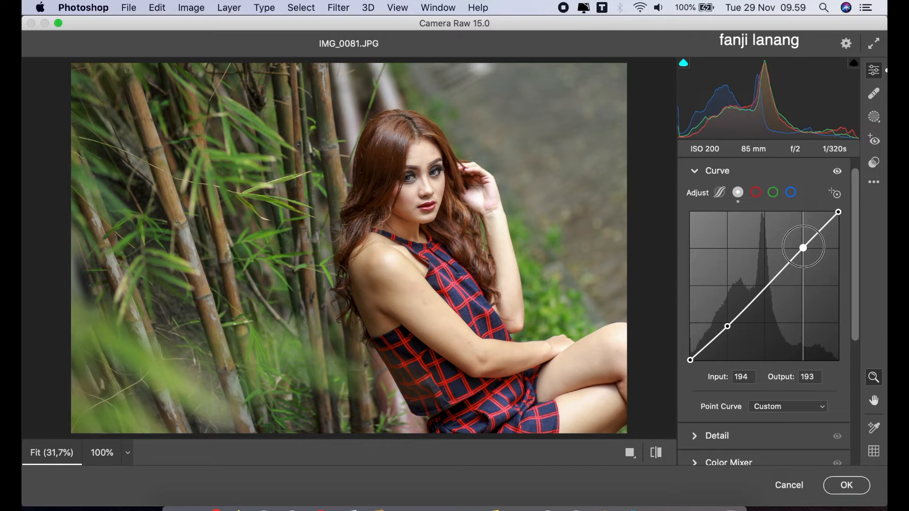
click(694, 170)
click(694, 284)
click(695, 280)
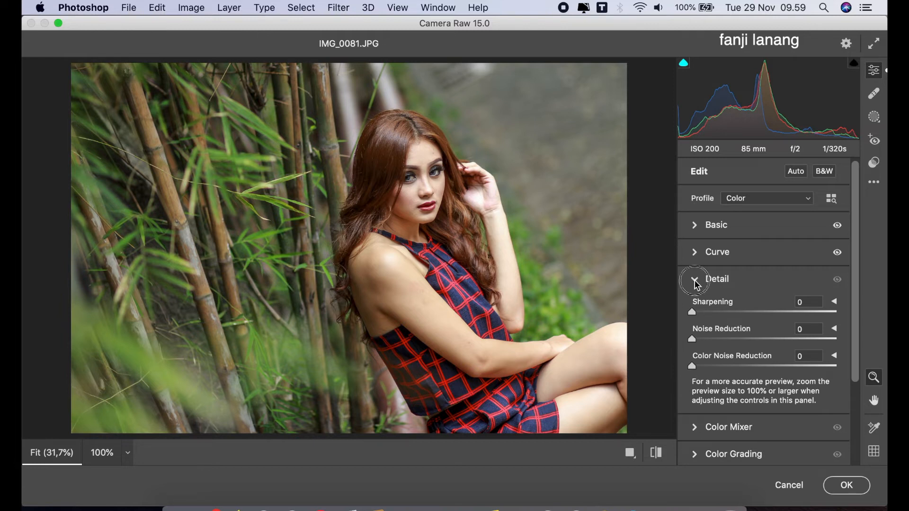
Step: Set the Color Mixer hue of the Yellows to +25 and of the Greens to -40
click(695, 305)
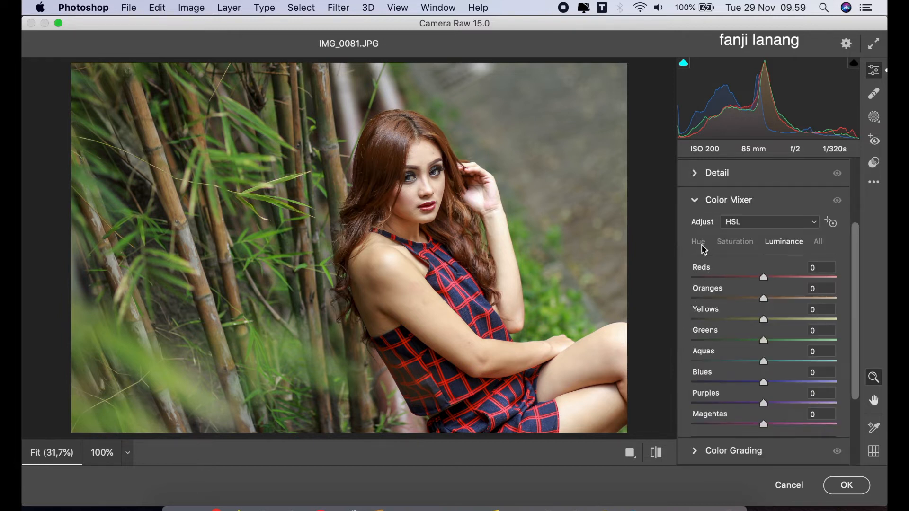
click(703, 249)
click(746, 320)
drag(745, 320, 734, 349)
click(785, 324)
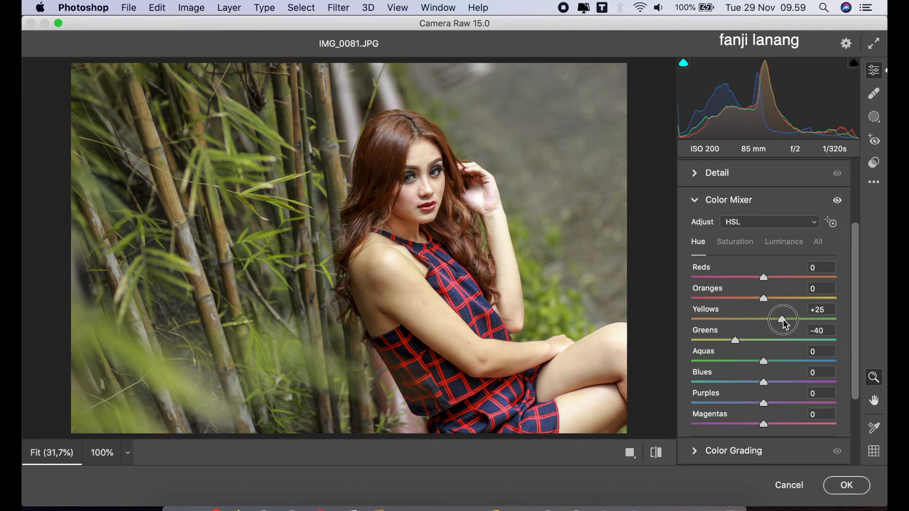
drag(762, 363, 764, 404)
drag(778, 365, 764, 386)
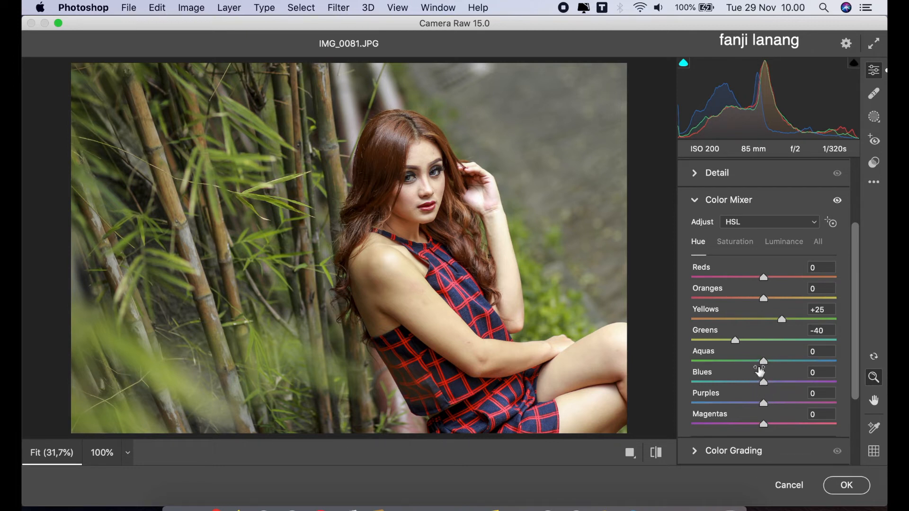
Step: Slightly reduce the Yellows' saturation, set the Oranges' luminance to +15, and compare the photo with the default settings
click(737, 243)
drag(752, 325, 766, 355)
click(773, 249)
mouse_move(773, 300)
mouse_down()
mouse_move(799, 300)
mouse_move(776, 303)
mouse_move(774, 318)
mouse_up()
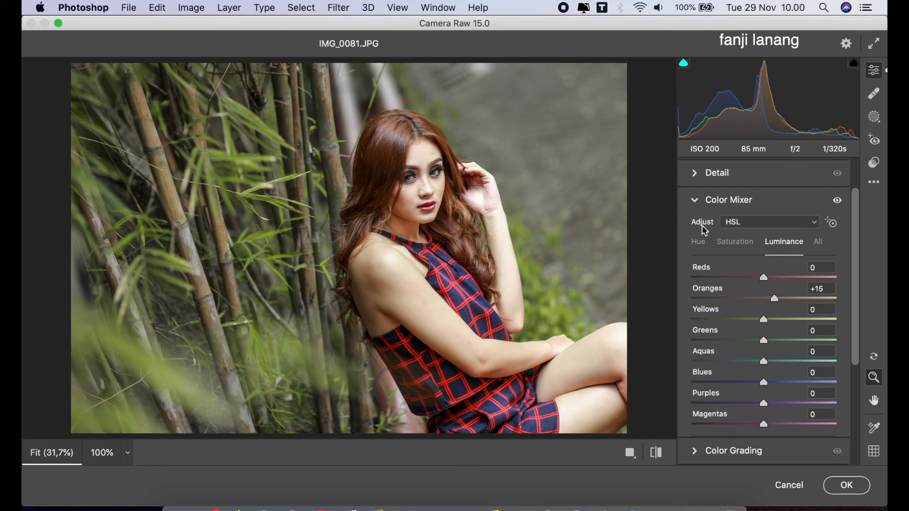
click(694, 202)
click(656, 453)
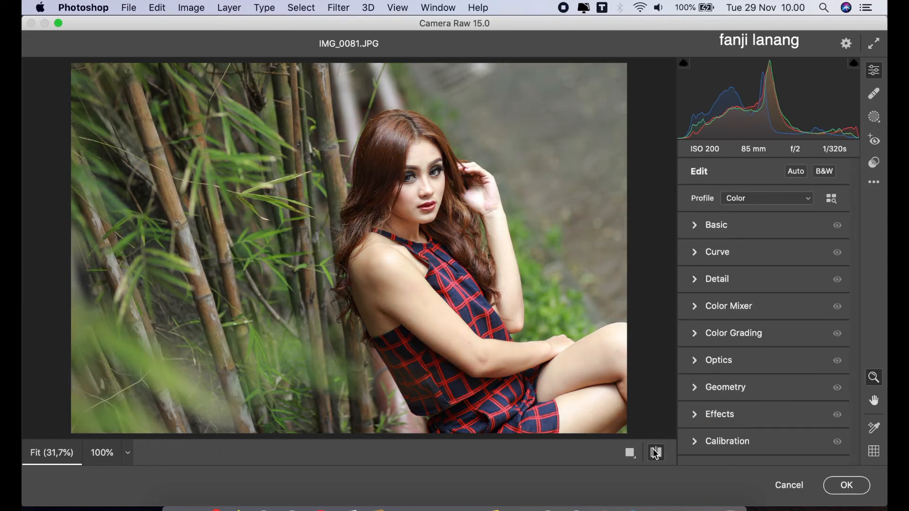
click(655, 453)
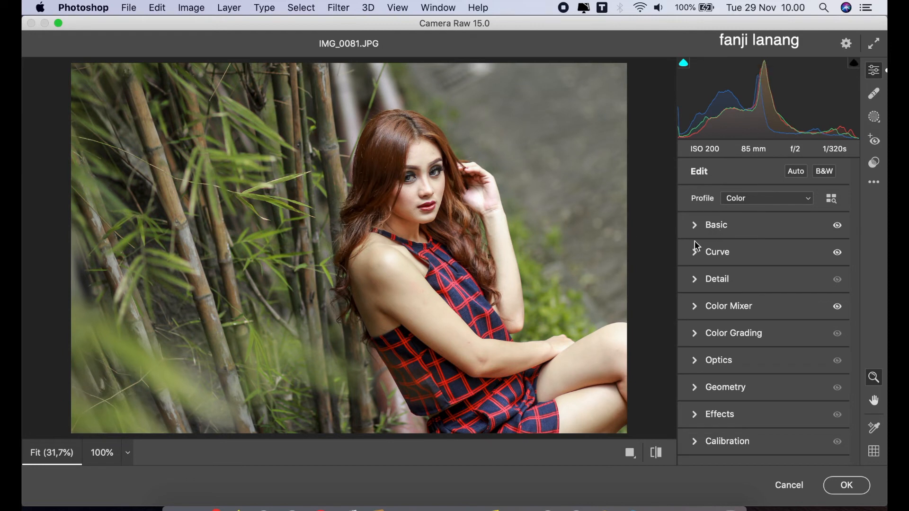
Step: Darken the photo's edges with an Optics Vignette of -33 and a Midpoint of 7
click(700, 363)
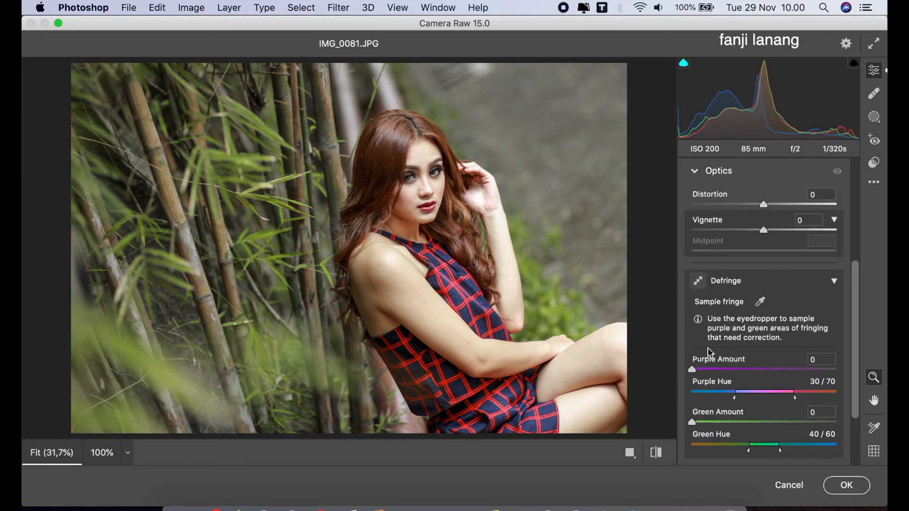
click(741, 231)
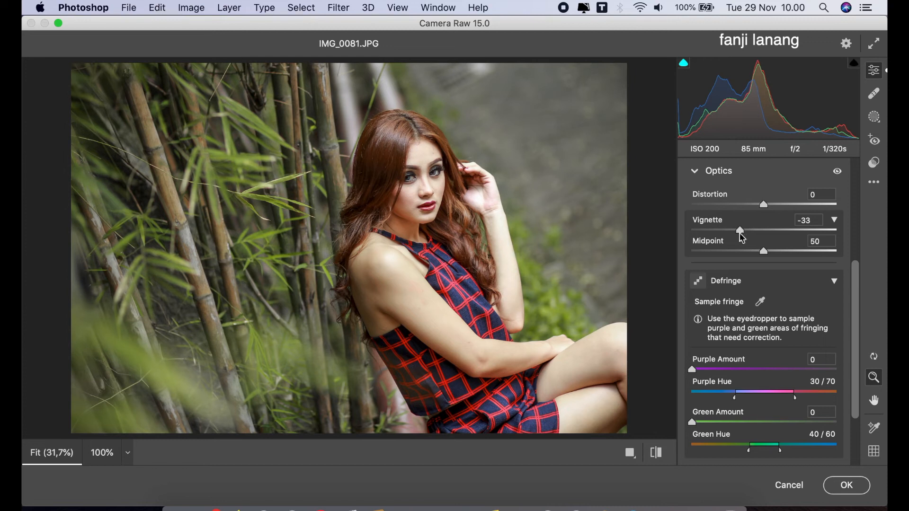
click(736, 252)
drag(738, 255, 704, 280)
click(694, 170)
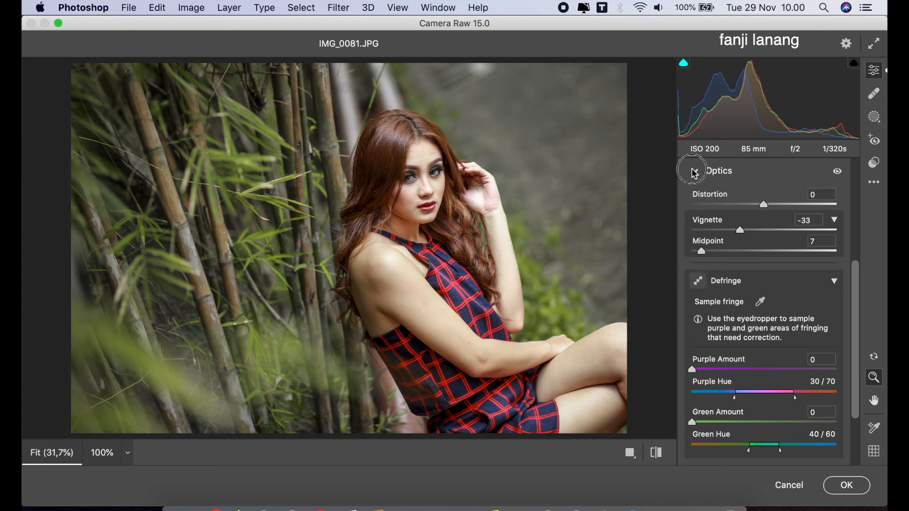
Step: Set the Calibration primary hues to +20 for red, -15 for green and -25 for blue, and compare with the default settings
click(699, 441)
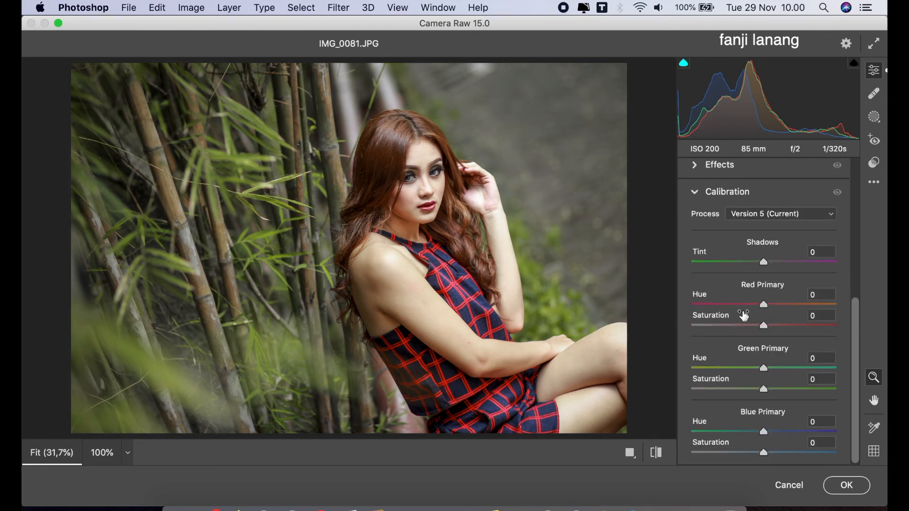
click(777, 306)
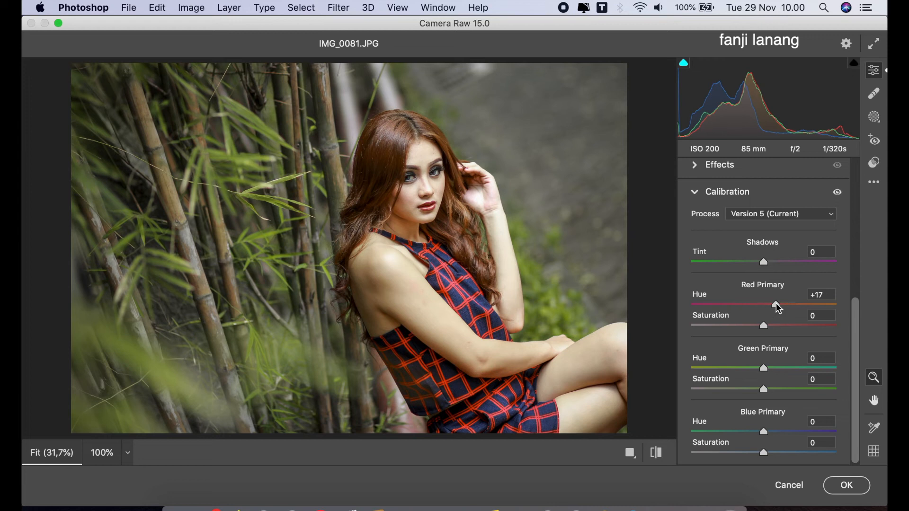
mouse_move(777, 364)
mouse_down()
mouse_move(851, 379)
mouse_move(684, 372)
mouse_move(777, 381)
mouse_up()
drag(764, 431, 745, 433)
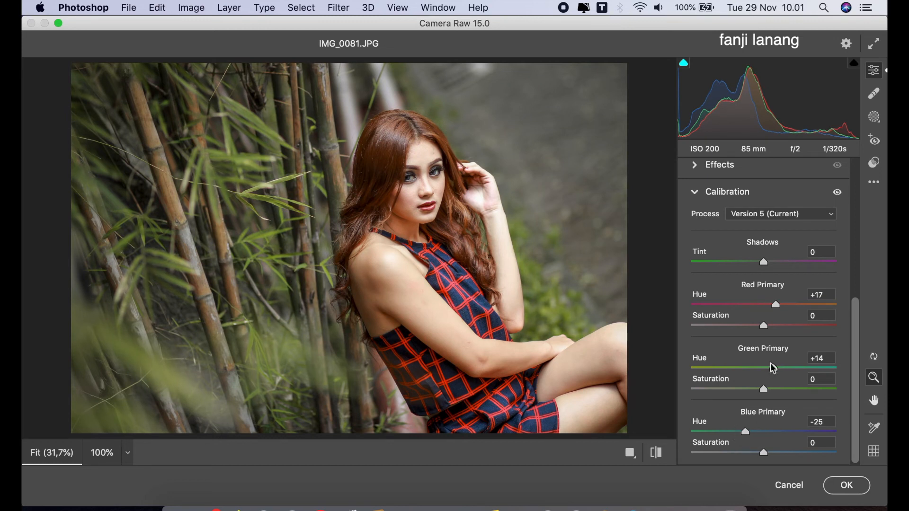
drag(756, 368, 756, 374)
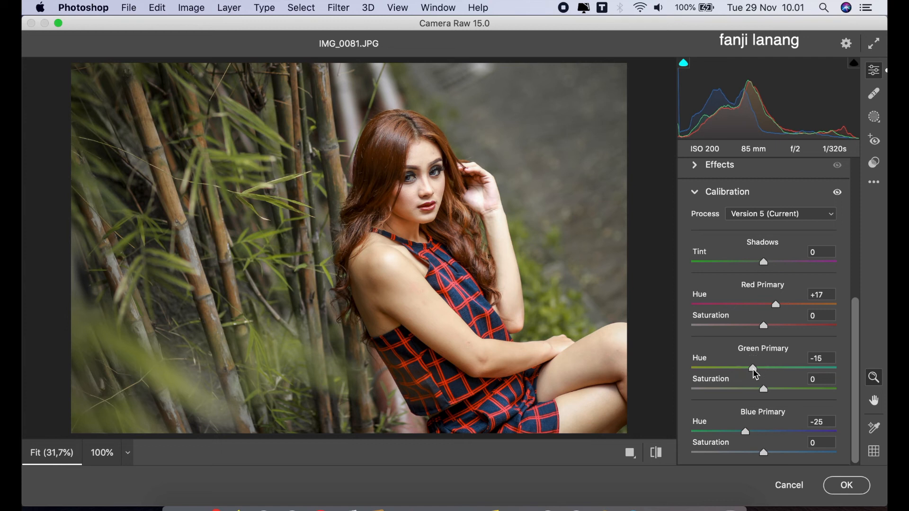
drag(777, 306, 781, 312)
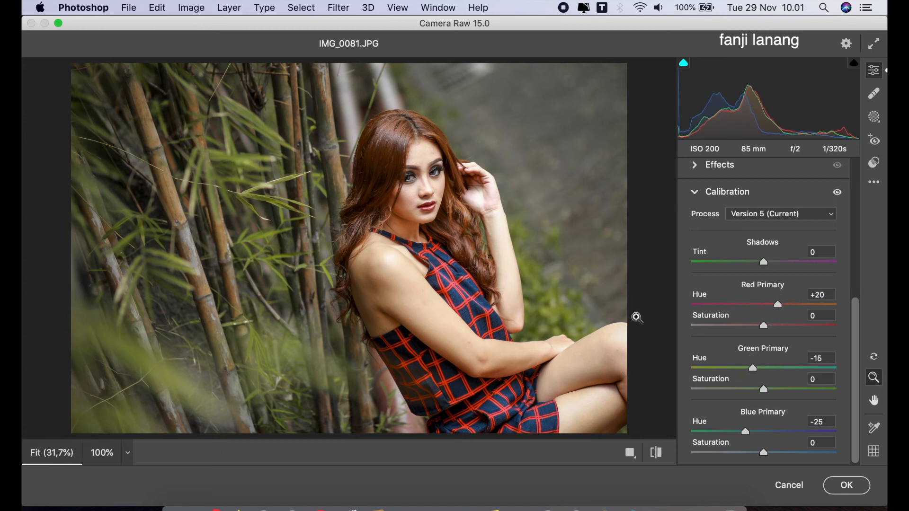
click(656, 454)
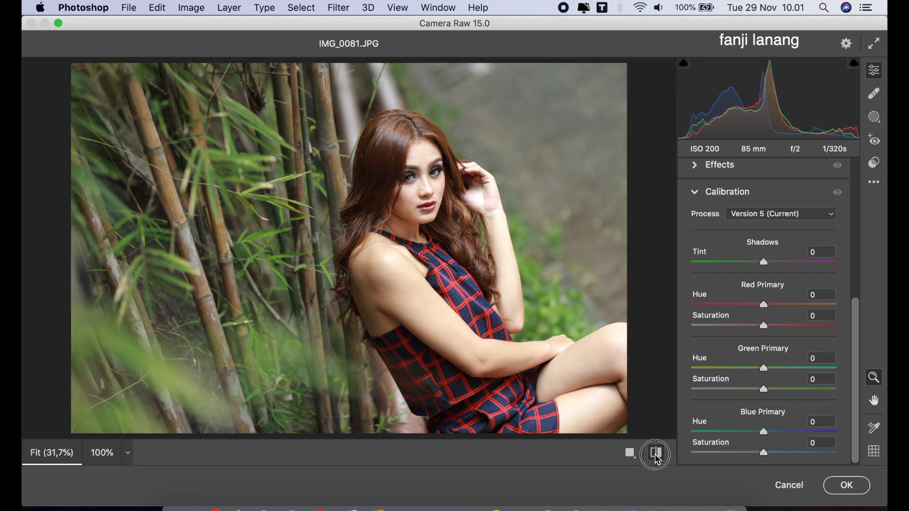
click(657, 454)
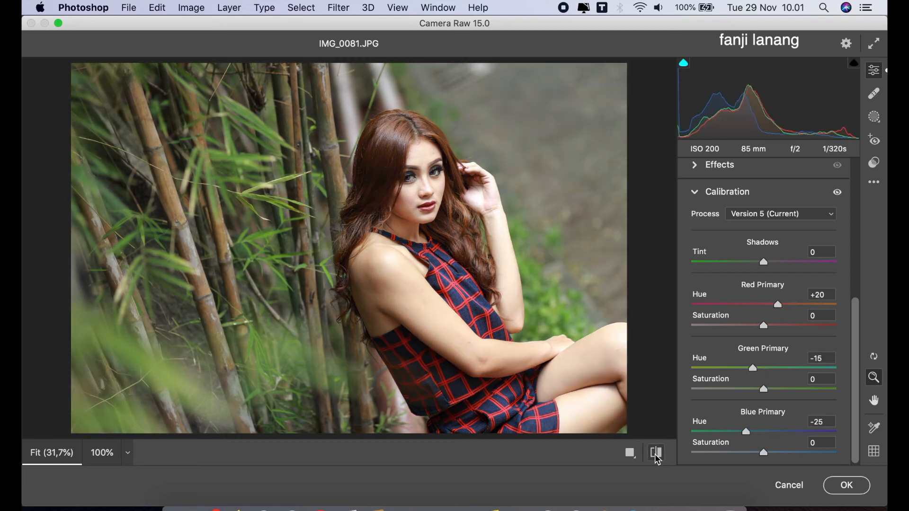
click(657, 454)
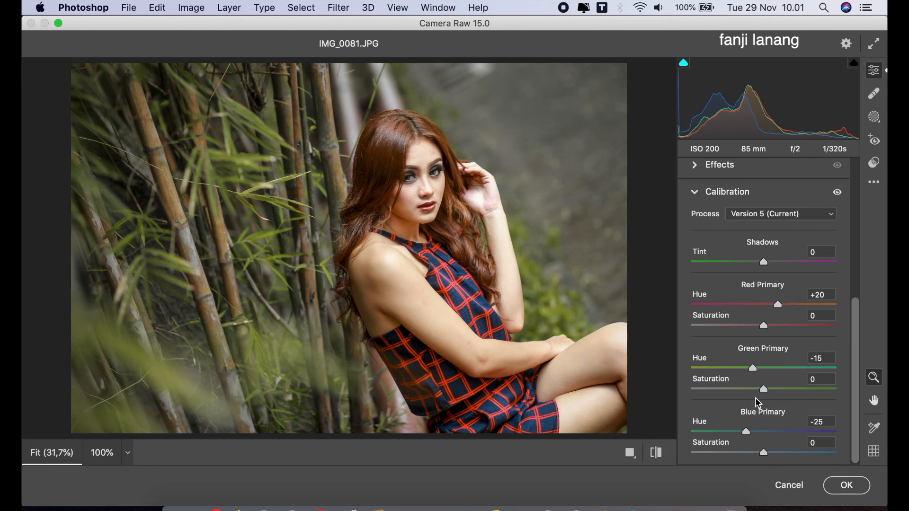
Step: Set the Green Primary hue to -10, apply the Camera Raw edits, and compare the Background copy with the original layer
drag(759, 371, 757, 377)
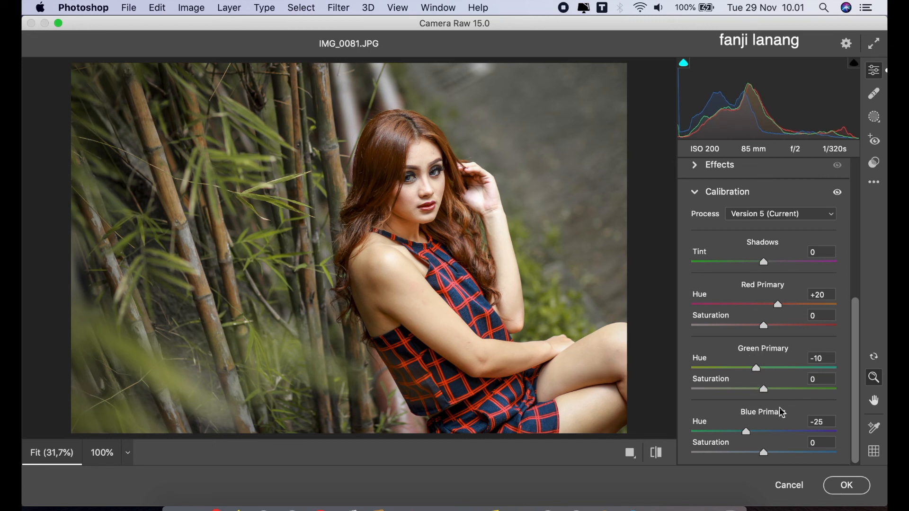
click(834, 490)
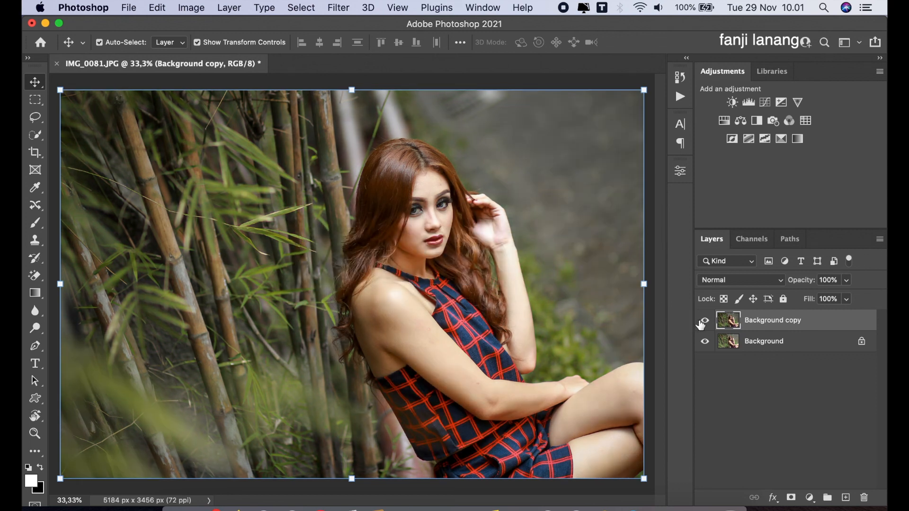
click(705, 322)
click(704, 322)
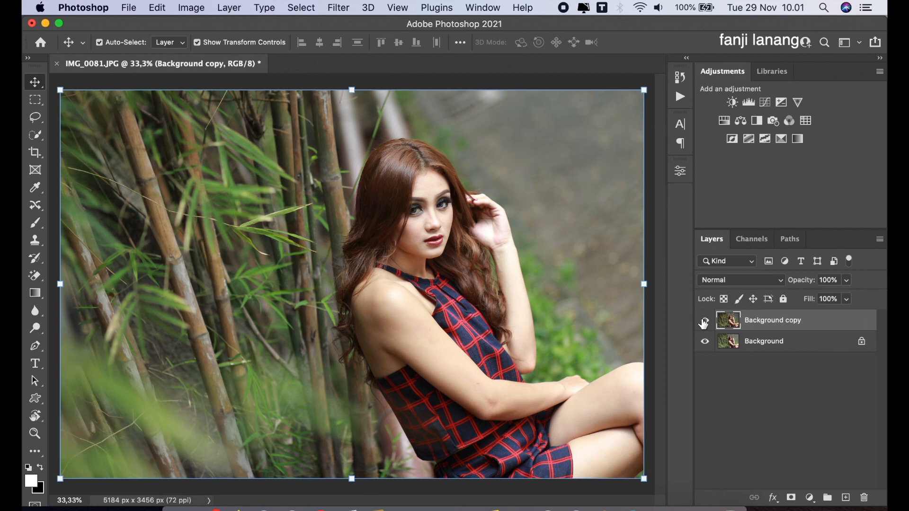
Step: Add a new layer and stamp the white signature brush near the photo's lower-left corner
click(845, 497)
click(35, 222)
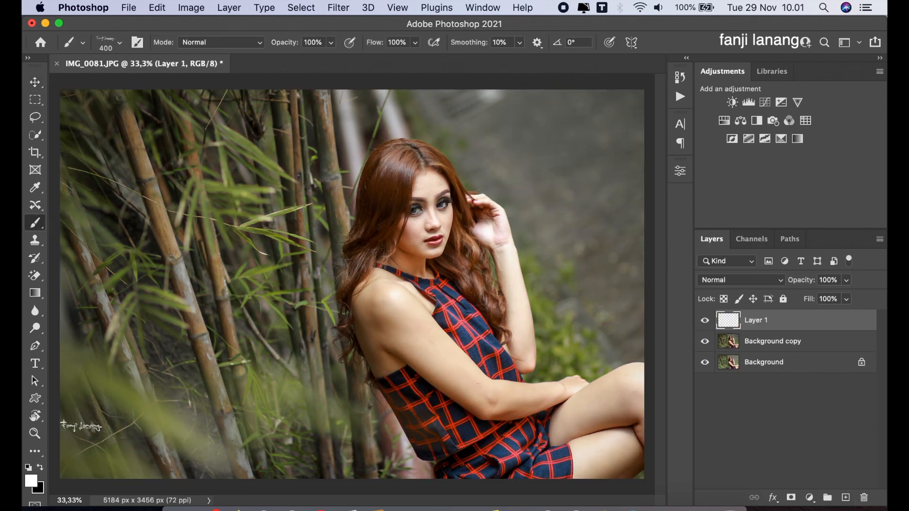
click(97, 463)
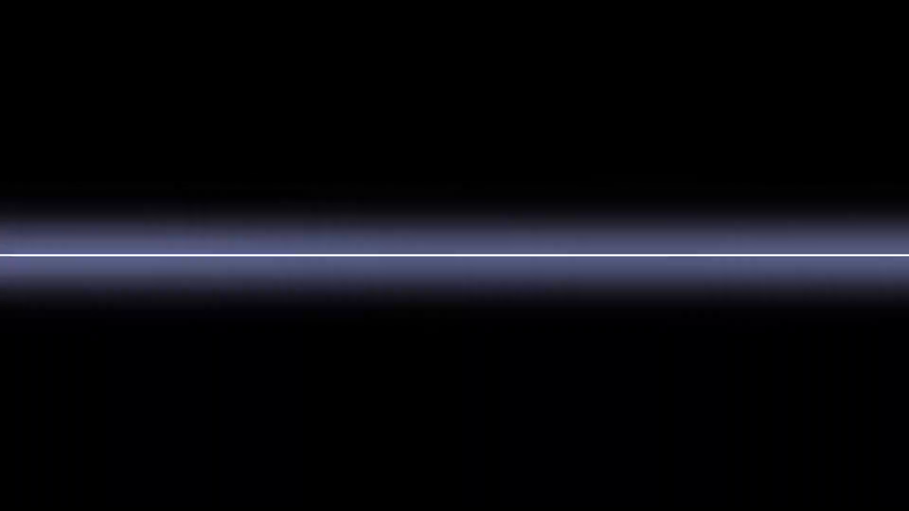